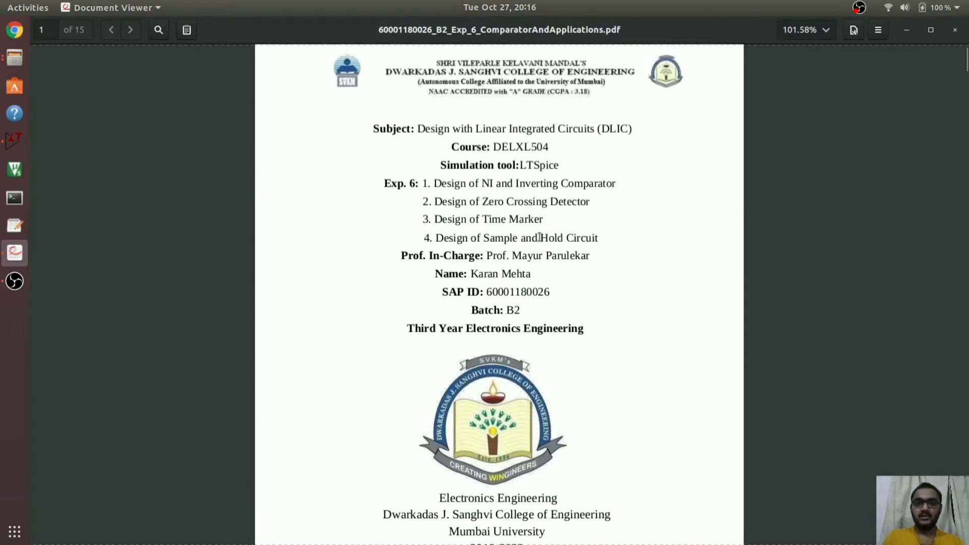
# Step: Read through the experiment's aim and the theory of the inverting and non-inverting comparator circuits in the PDF report
pyautogui.scroll(-10, 267, 235)
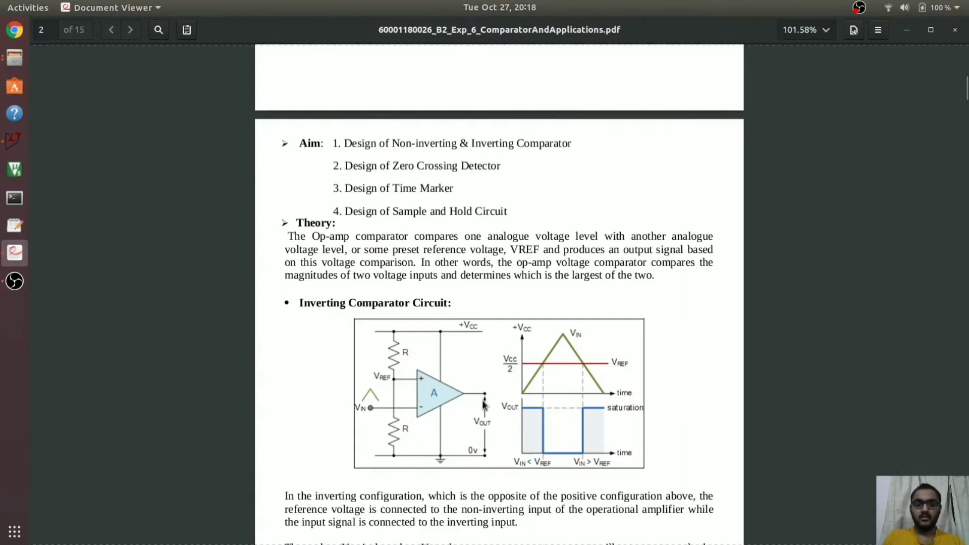
pyautogui.scroll(-1, 561, 496)
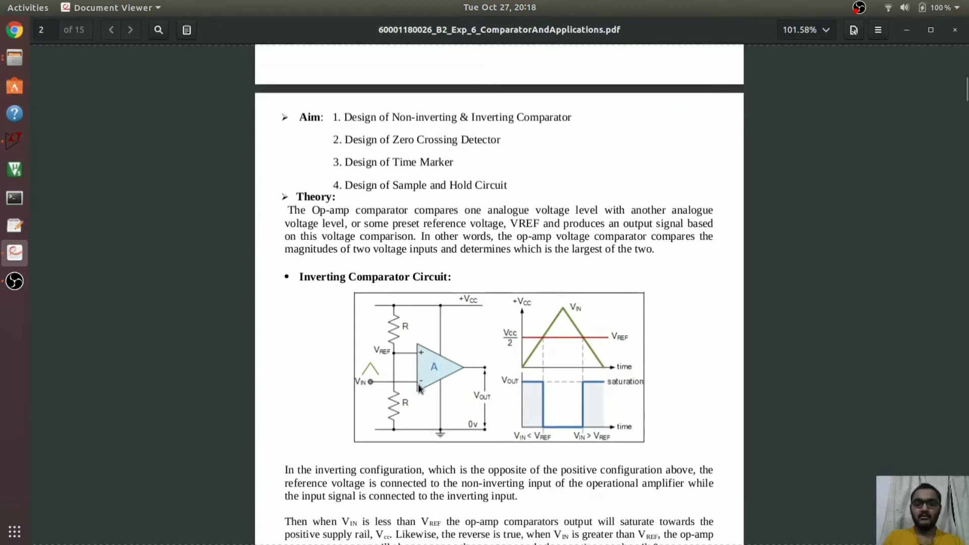
pyautogui.scroll(-8, 436, 408)
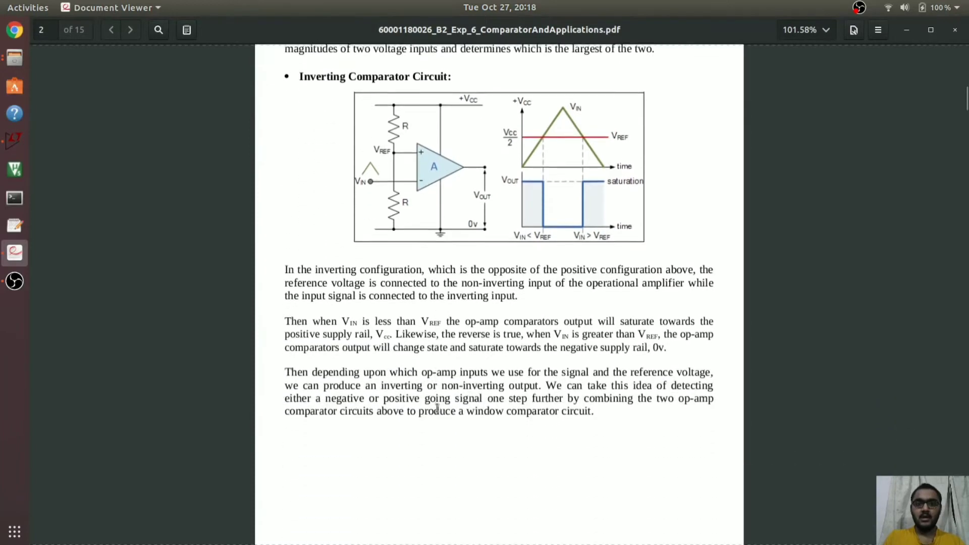
pyautogui.scroll(-15, 436, 411)
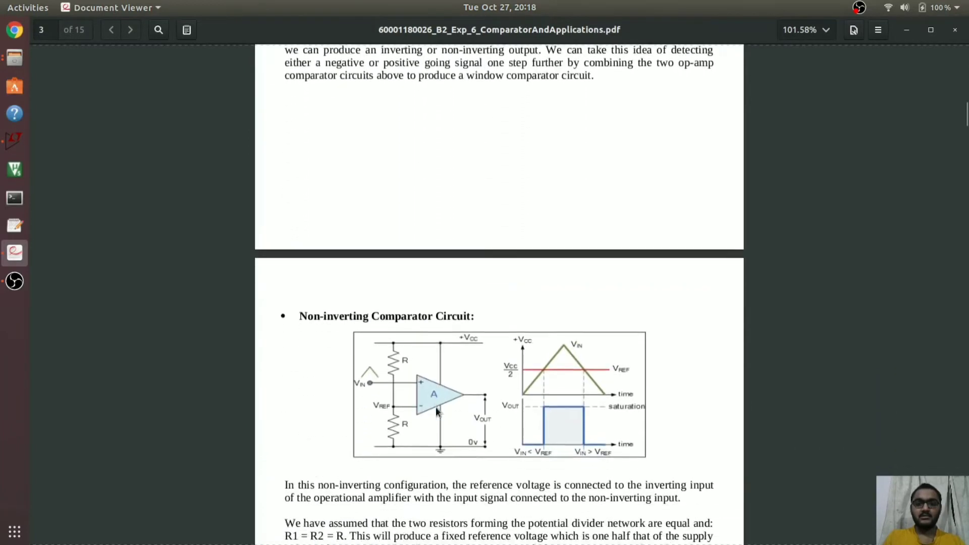
pyautogui.scroll(-1, 438, 408)
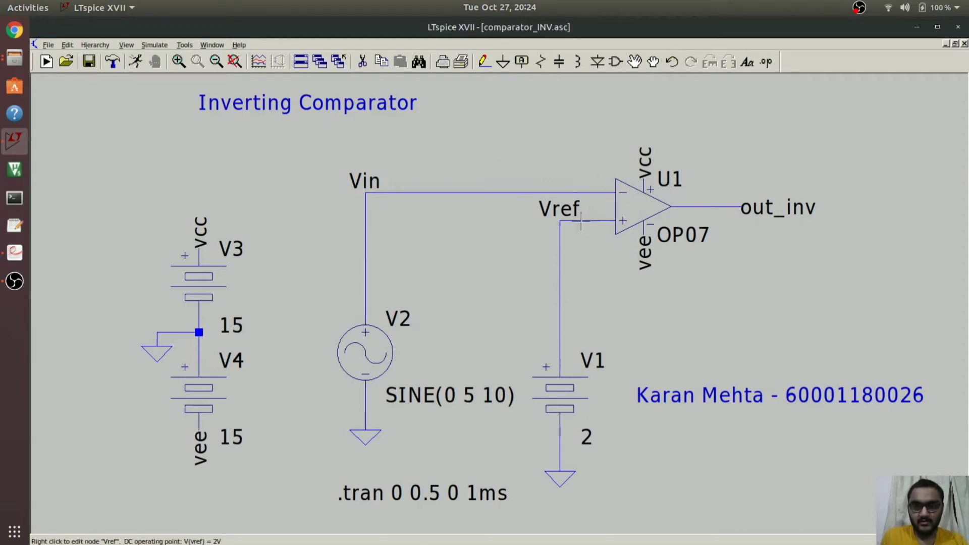
# Step: Run the inverting comparator simulation and plot Vin, Vref and out_inv in a maximized waveform window, closing it after viewing
pyautogui.rightClick(592, 279)
pyautogui.click(599, 284)
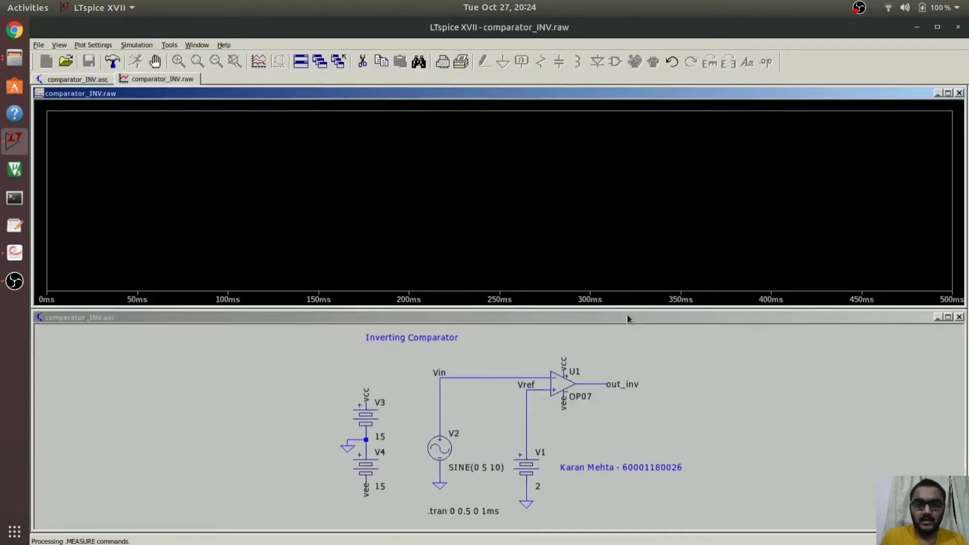
pyautogui.click(443, 375)
pyautogui.click(533, 387)
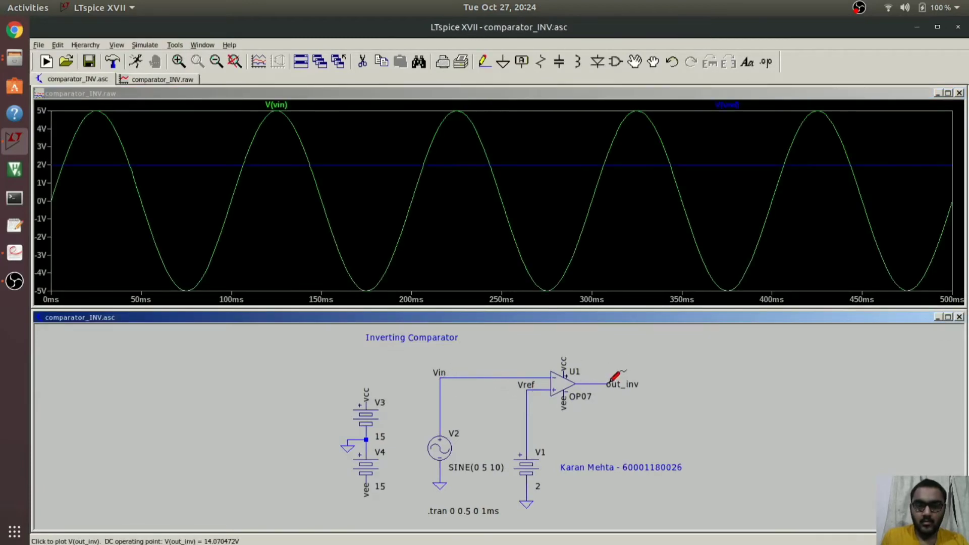
pyautogui.click(609, 382)
pyautogui.click(948, 93)
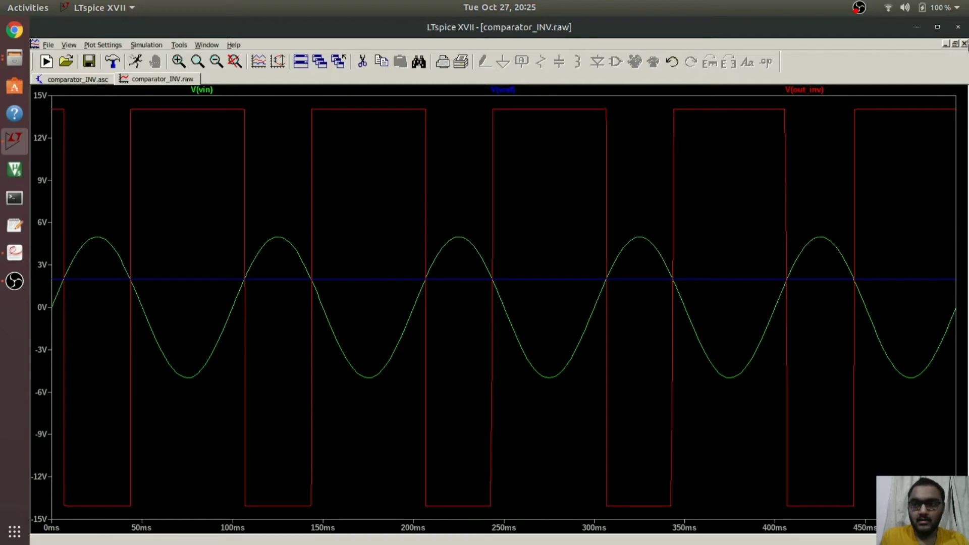
pyautogui.click(964, 44)
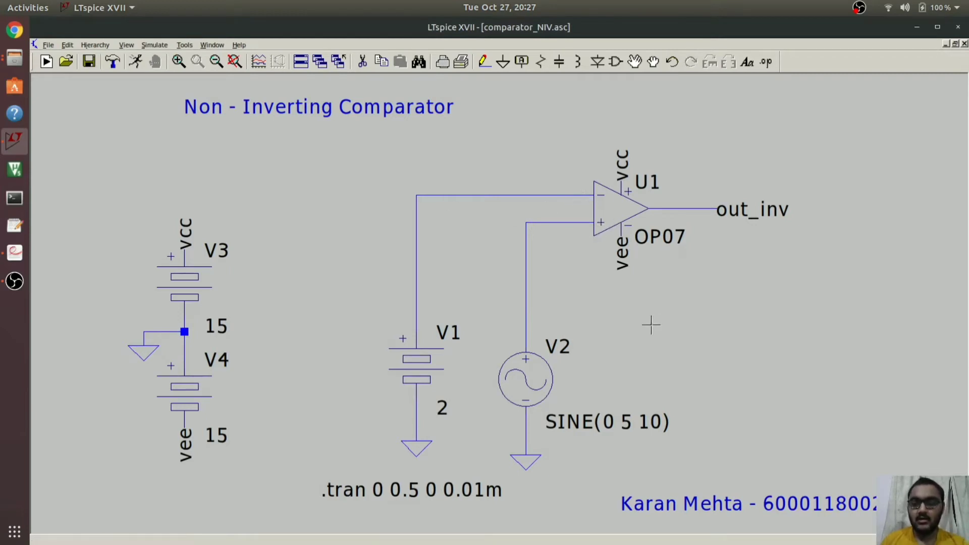
# Step: Run the non-inverting comparator simulation with the 10 Hz sine input and close its waveform window after viewing the traces
pyautogui.rightClick(651, 326)
pyautogui.click(669, 333)
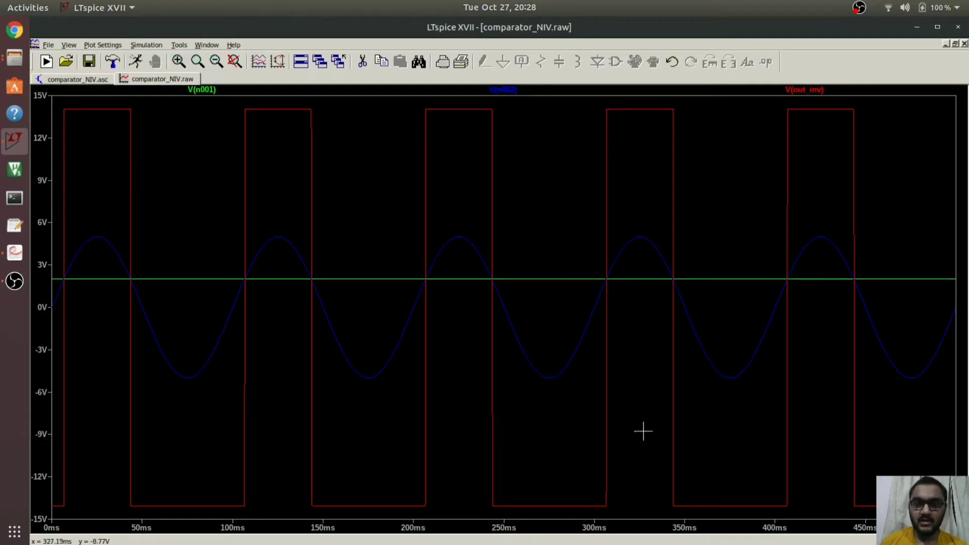
pyautogui.click(963, 44)
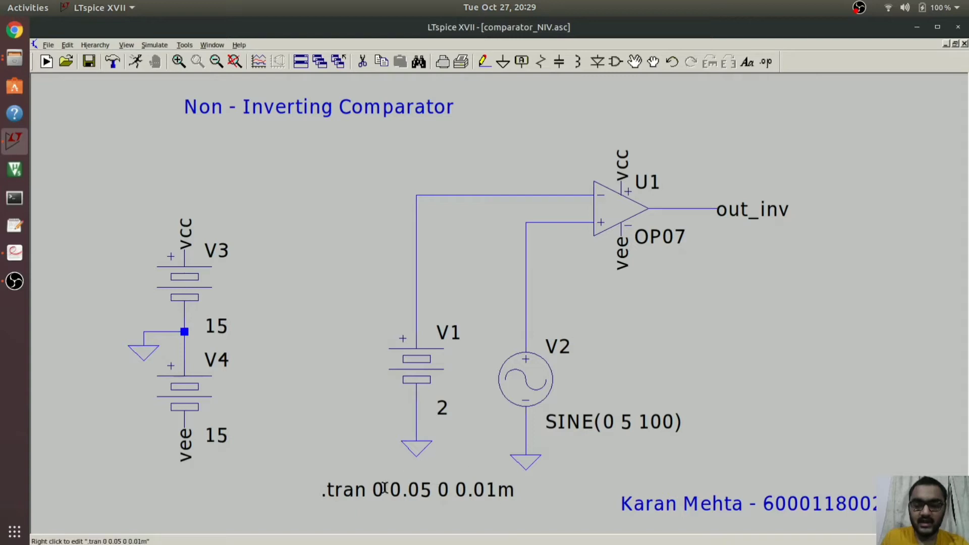
# Step: Run the non-inverting comparator simulation with the 100 Hz sine input and plot the out_inv voltage
pyautogui.rightClick(707, 321)
pyautogui.click(716, 329)
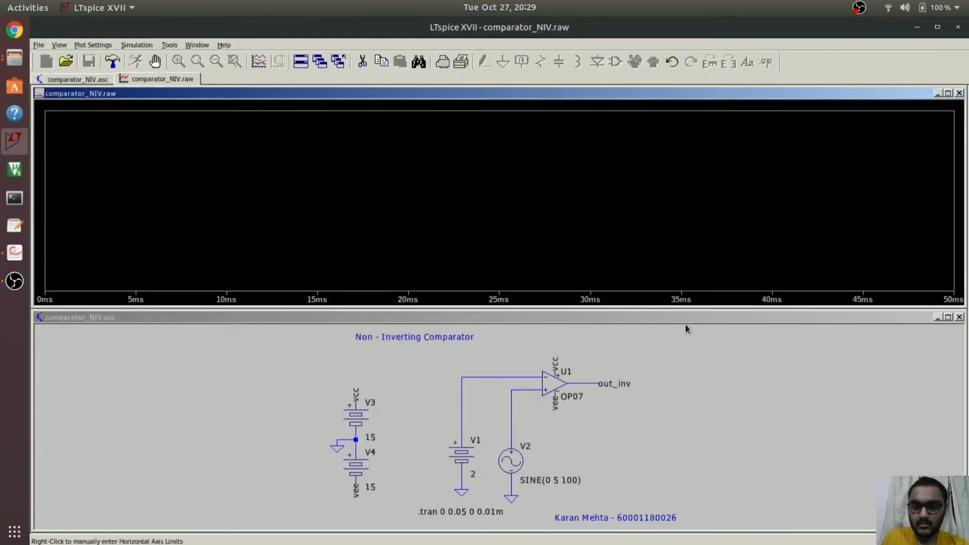
pyautogui.click(585, 383)
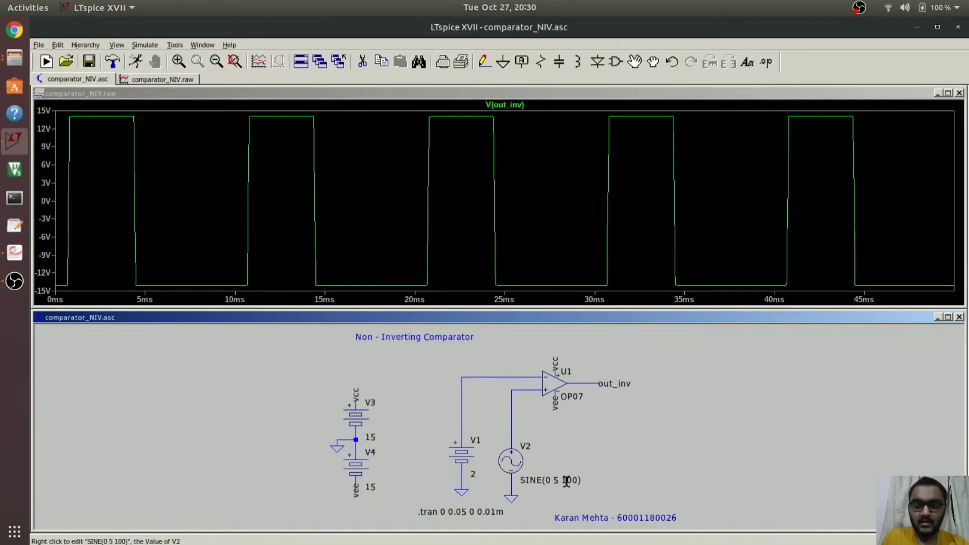
# Step: Set source V2's sine frequency to 1k and rerun the transient simulation with a stop time of 0.005
pyautogui.rightClick(517, 464)
pyautogui.click(482, 314)
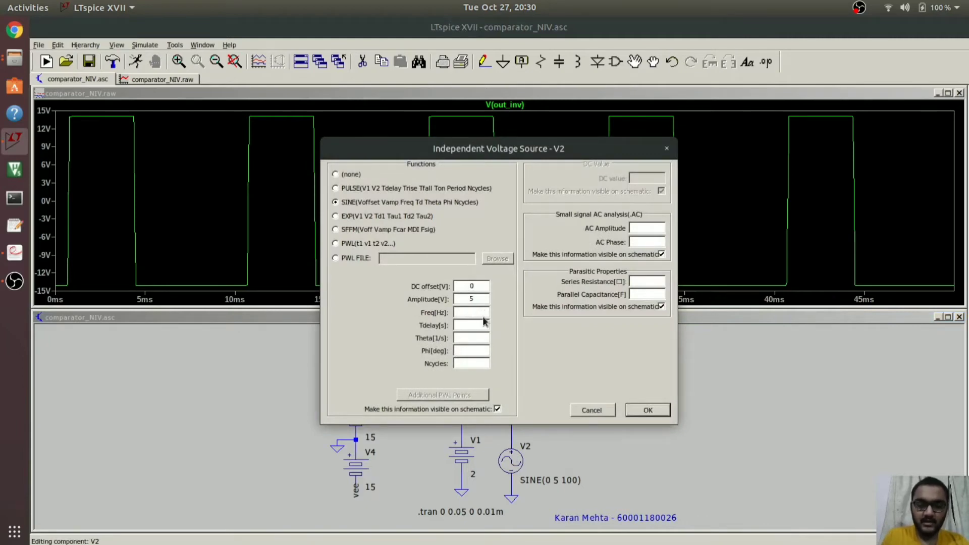
pyautogui.write('1k')
pyautogui.press('Return')
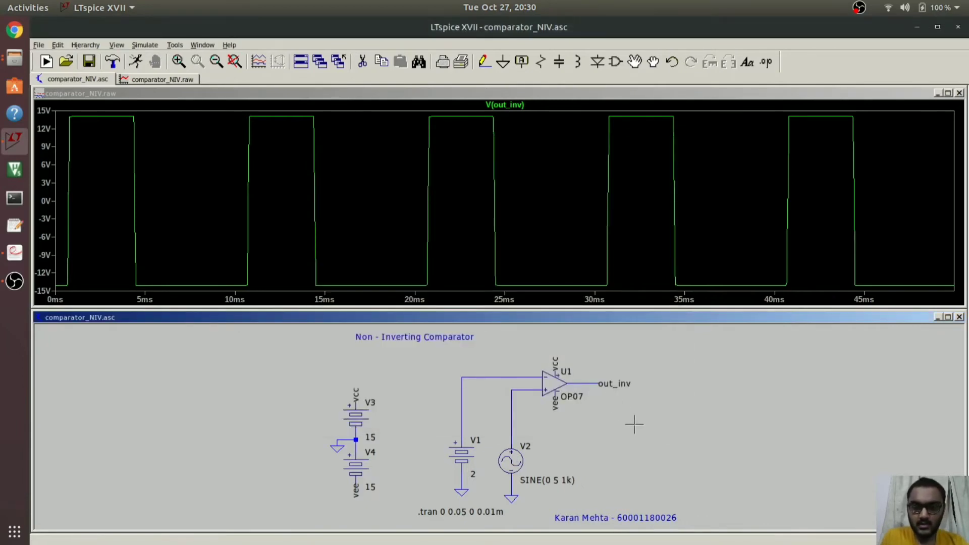
pyautogui.rightClick(712, 392)
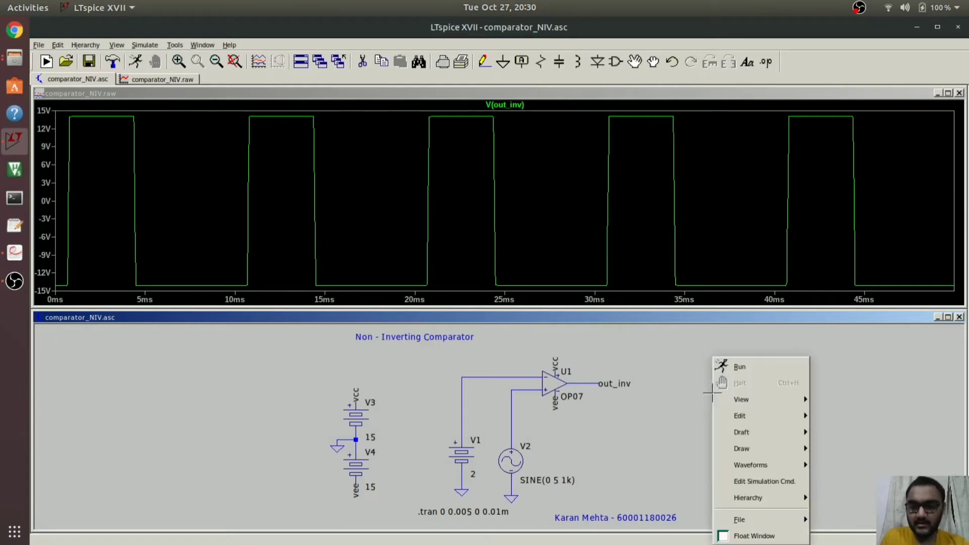
pyautogui.click(721, 367)
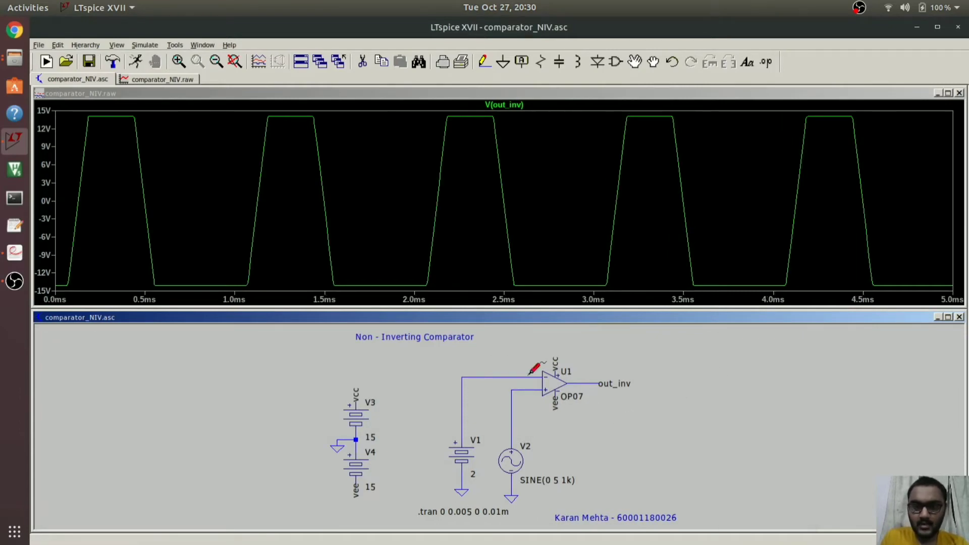
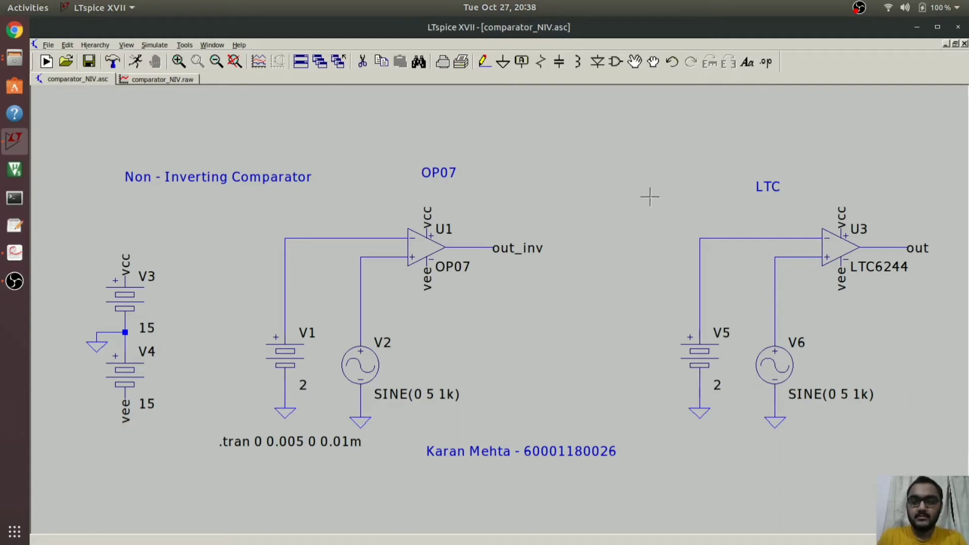
# Step: Run the OP07 and LTC6244 comparator simulation, add the LTC6244 output to the out_inv plot, and enlarge the waveform pane
pyautogui.rightClick(650, 196)
pyautogui.click(666, 208)
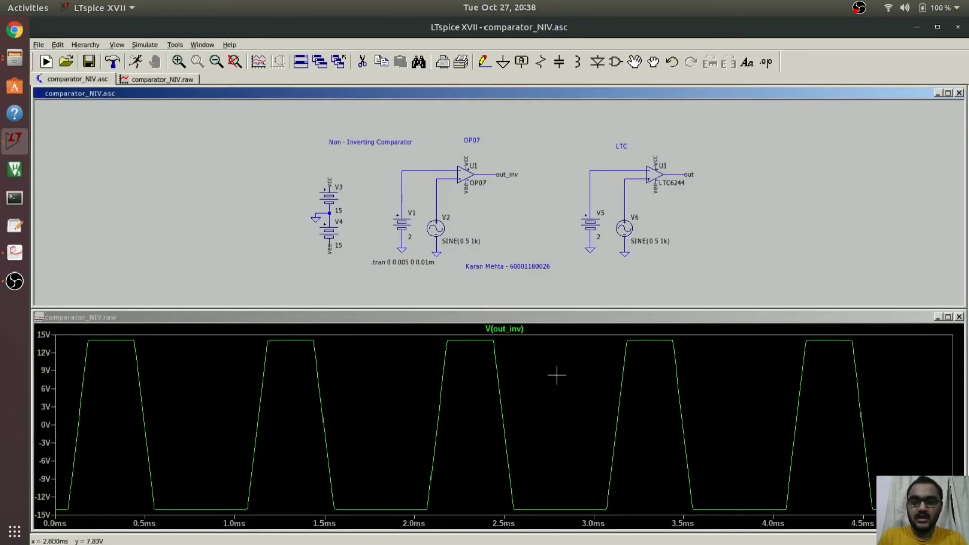
pyautogui.click(681, 174)
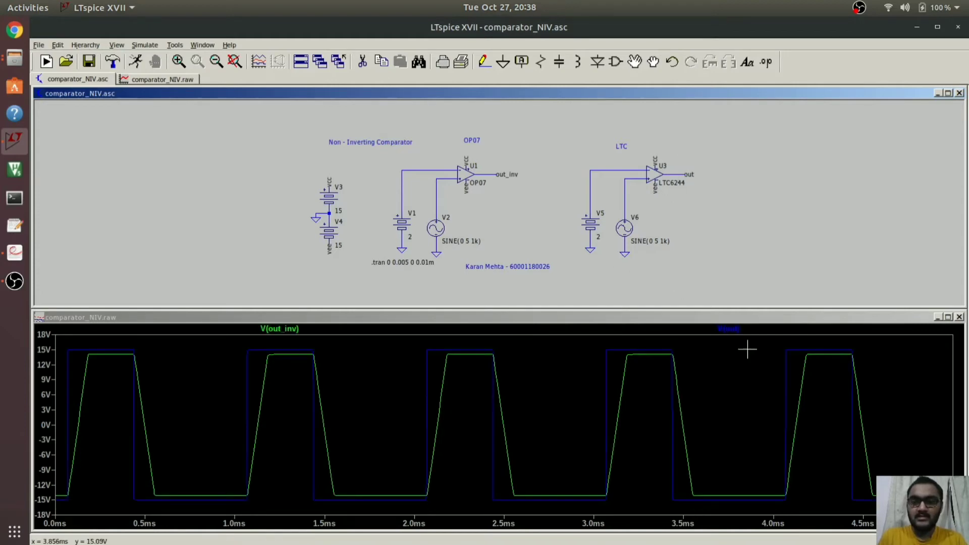
pyautogui.click(945, 329)
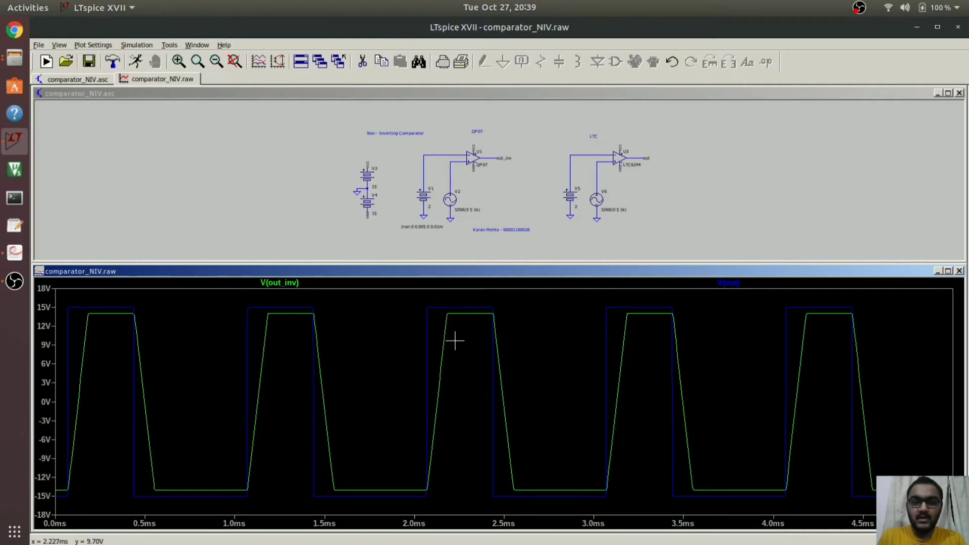
pyautogui.click(623, 139)
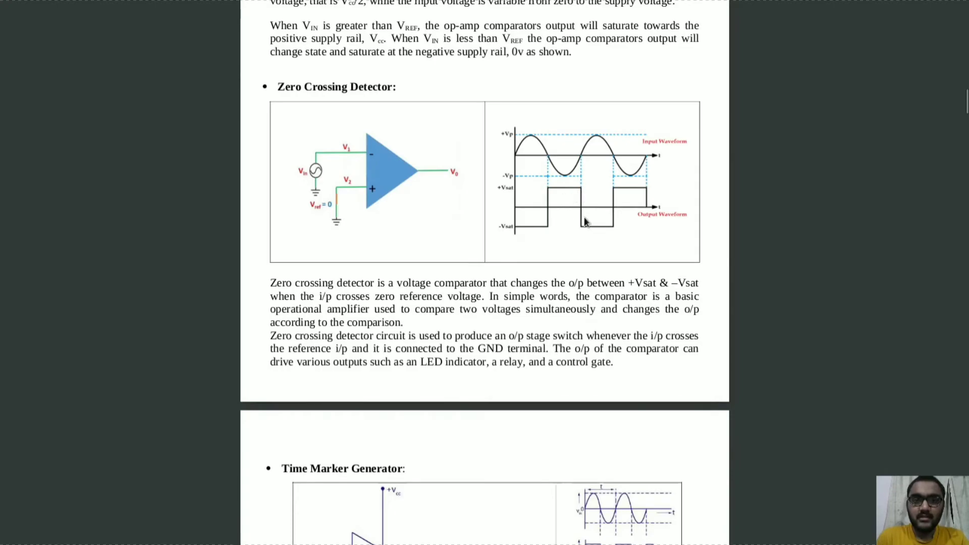
# Step: Switch to LTspice, run the zero crossing detector's transient simulation and maximize its waveform plot
pyautogui.hotkey('alt', 'Tab')
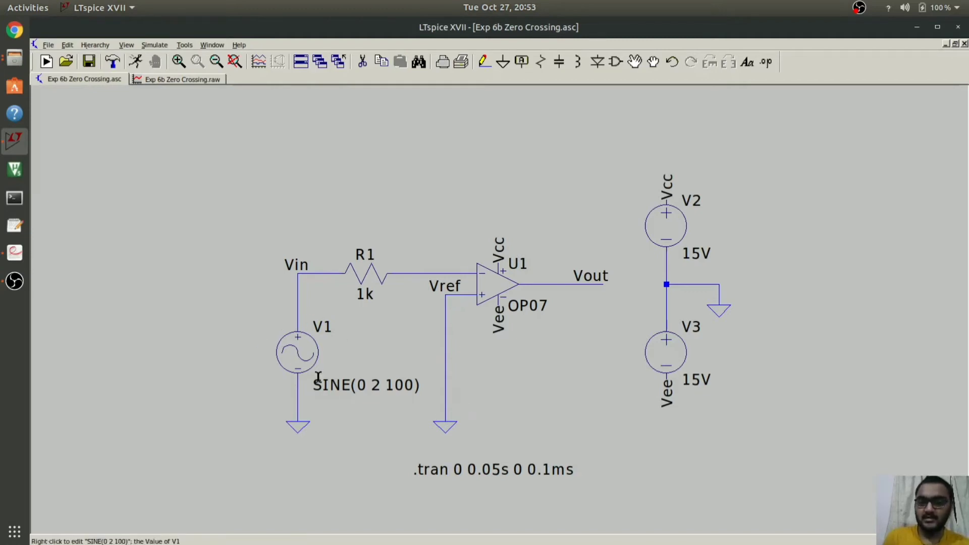
pyautogui.rightClick(589, 317)
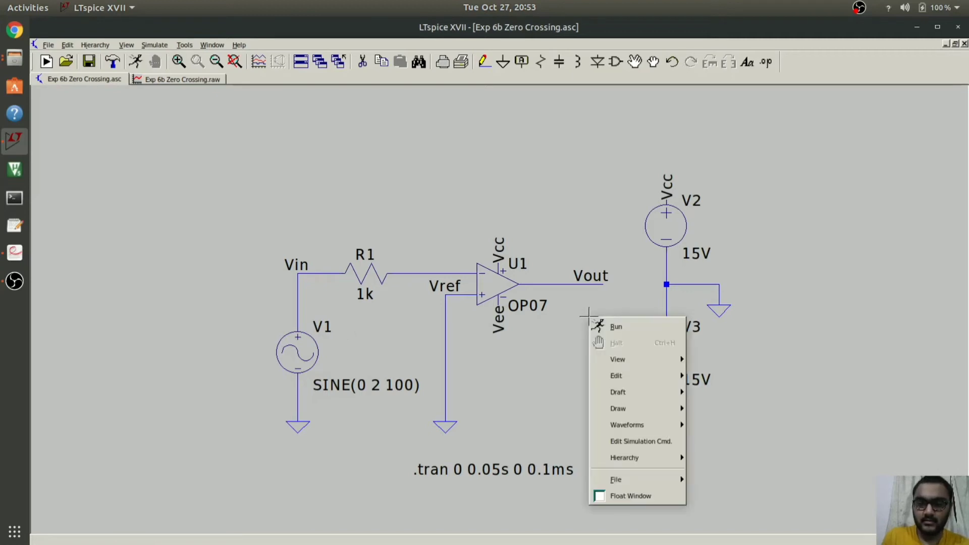
pyautogui.click(596, 327)
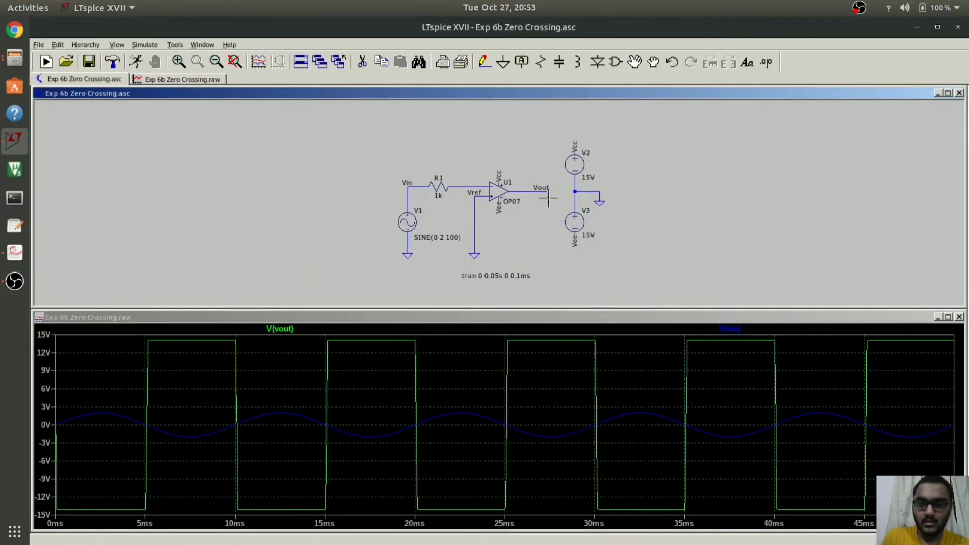
pyautogui.click(948, 316)
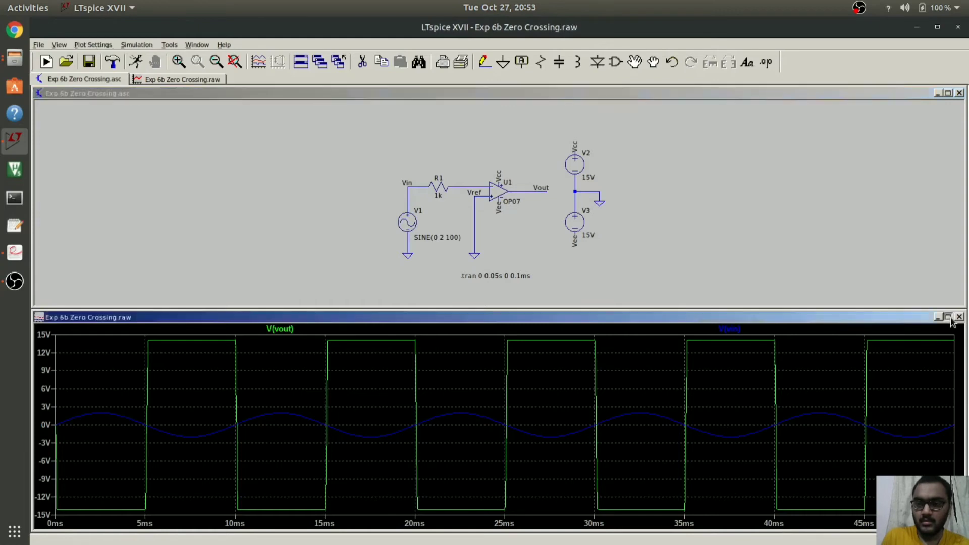